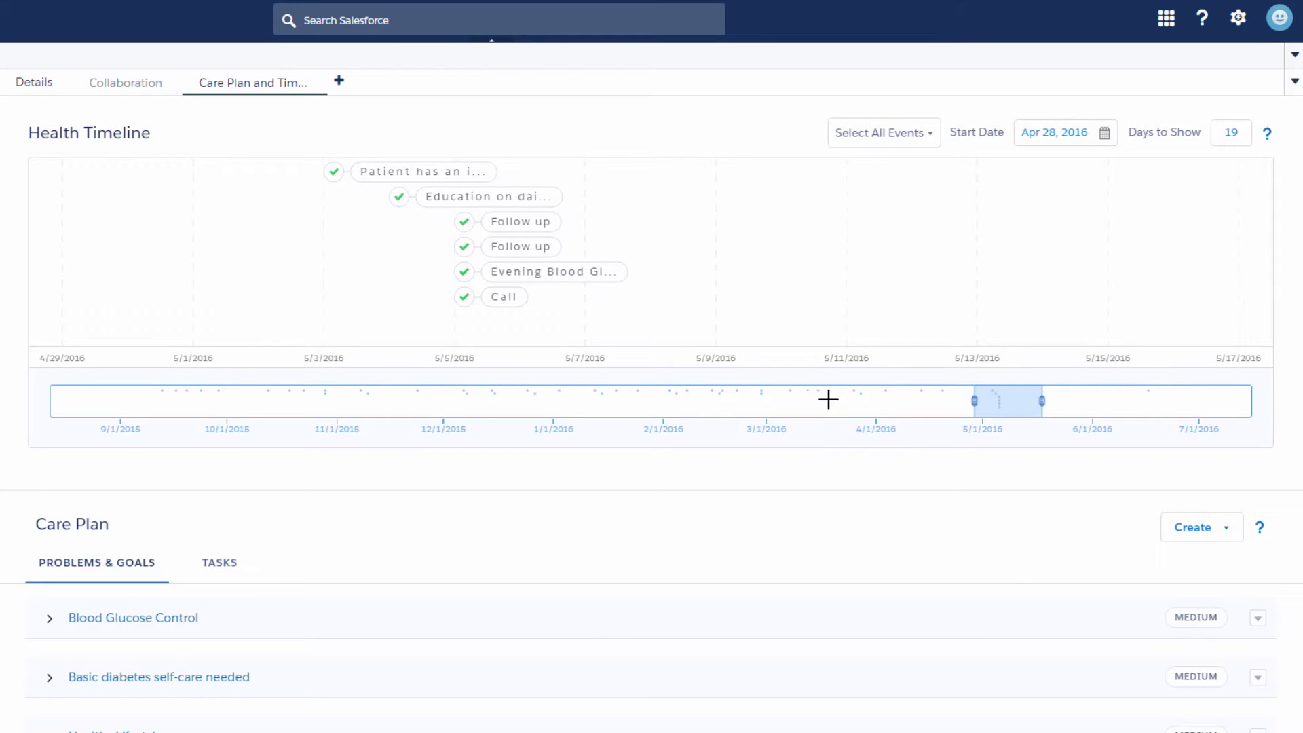
- Move the Health Timeline's visible range to 21 days starting Mar 11, 2016
left_click(879, 401)
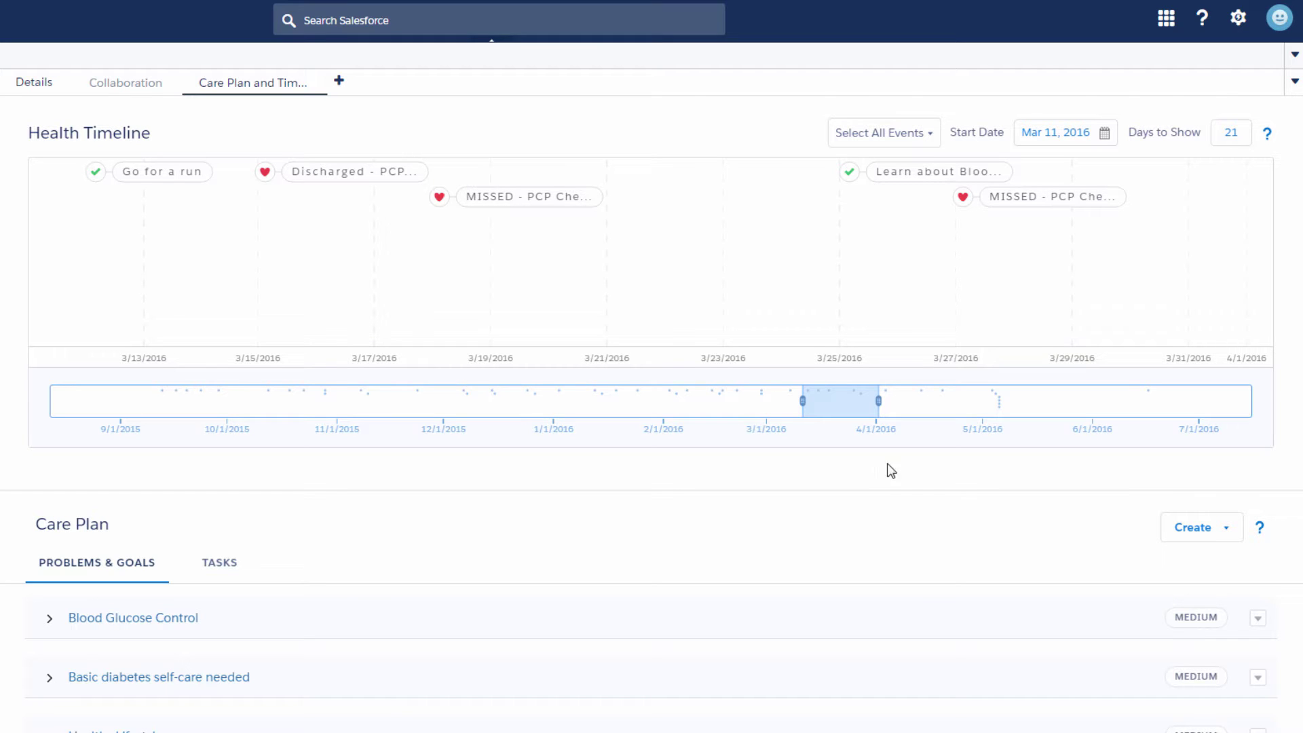
- Switch to the Health Cloud - Admin app and open the Health Cloud Assets document folder
left_click(1168, 21)
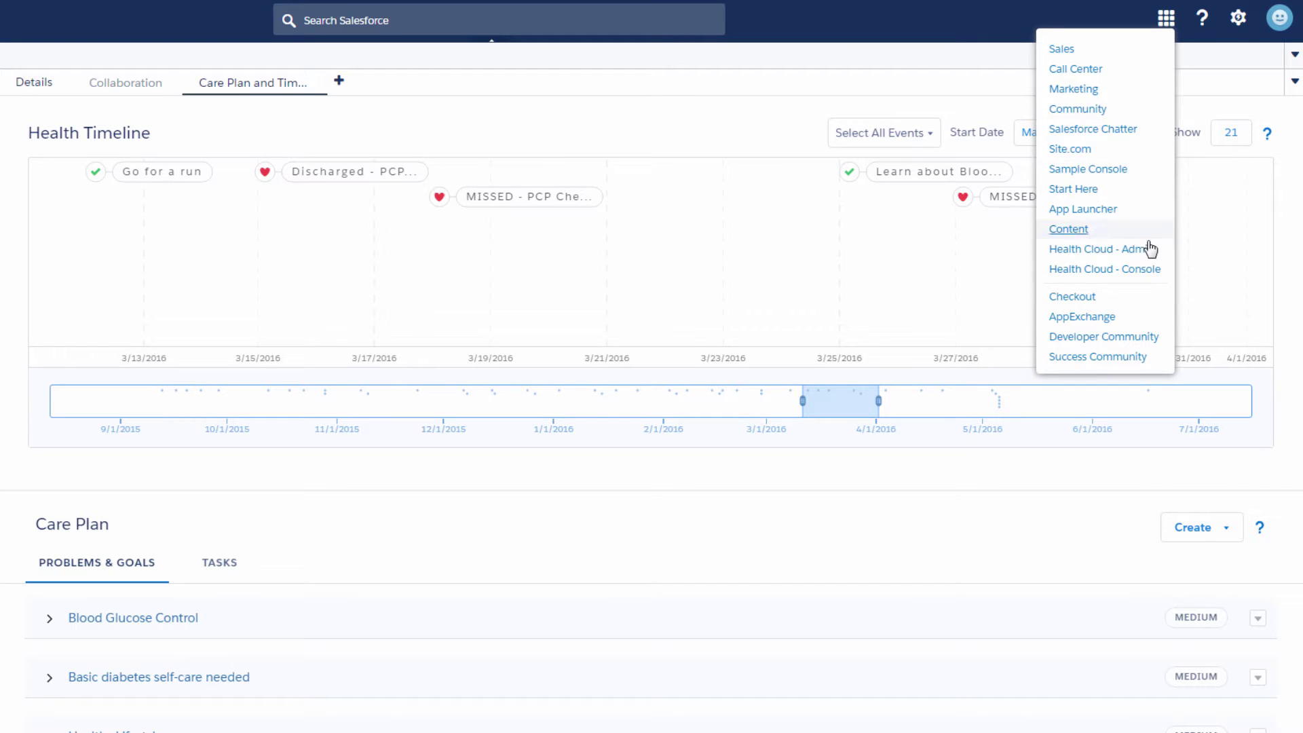
left_click(1149, 252)
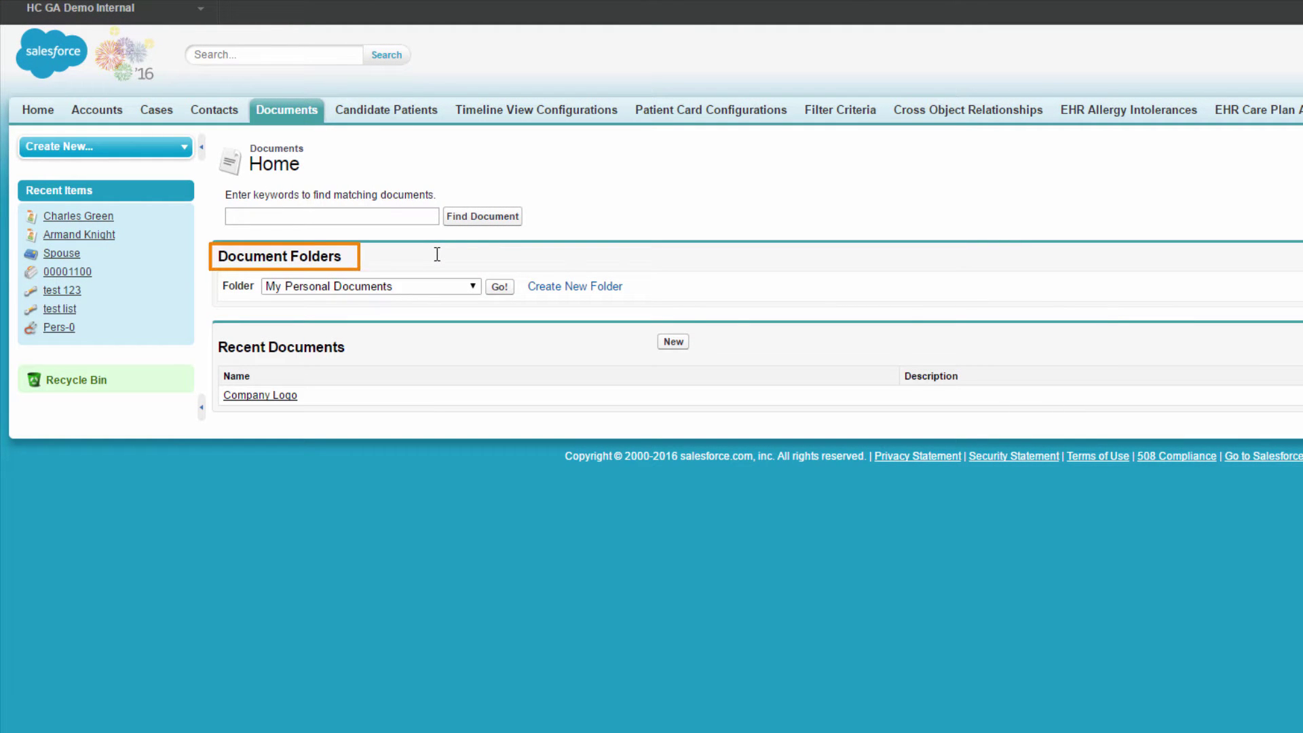
left_click(471, 285)
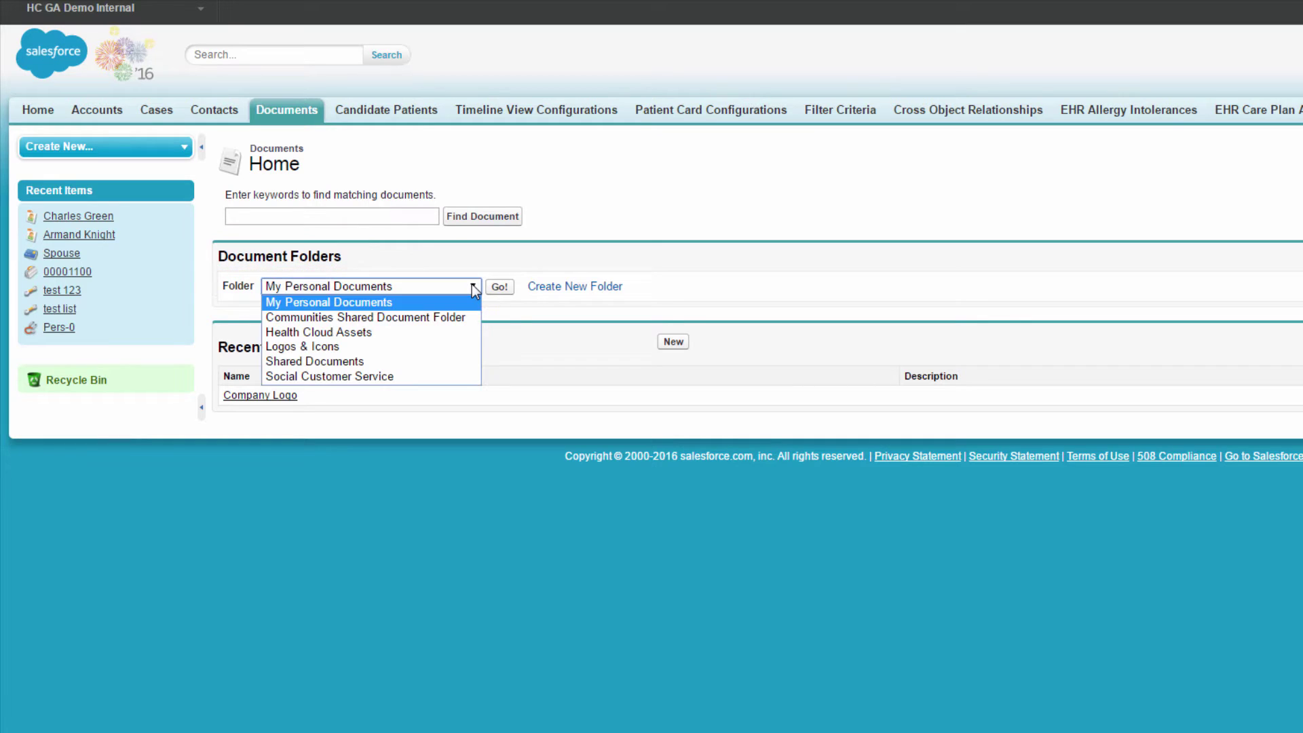
left_click(445, 331)
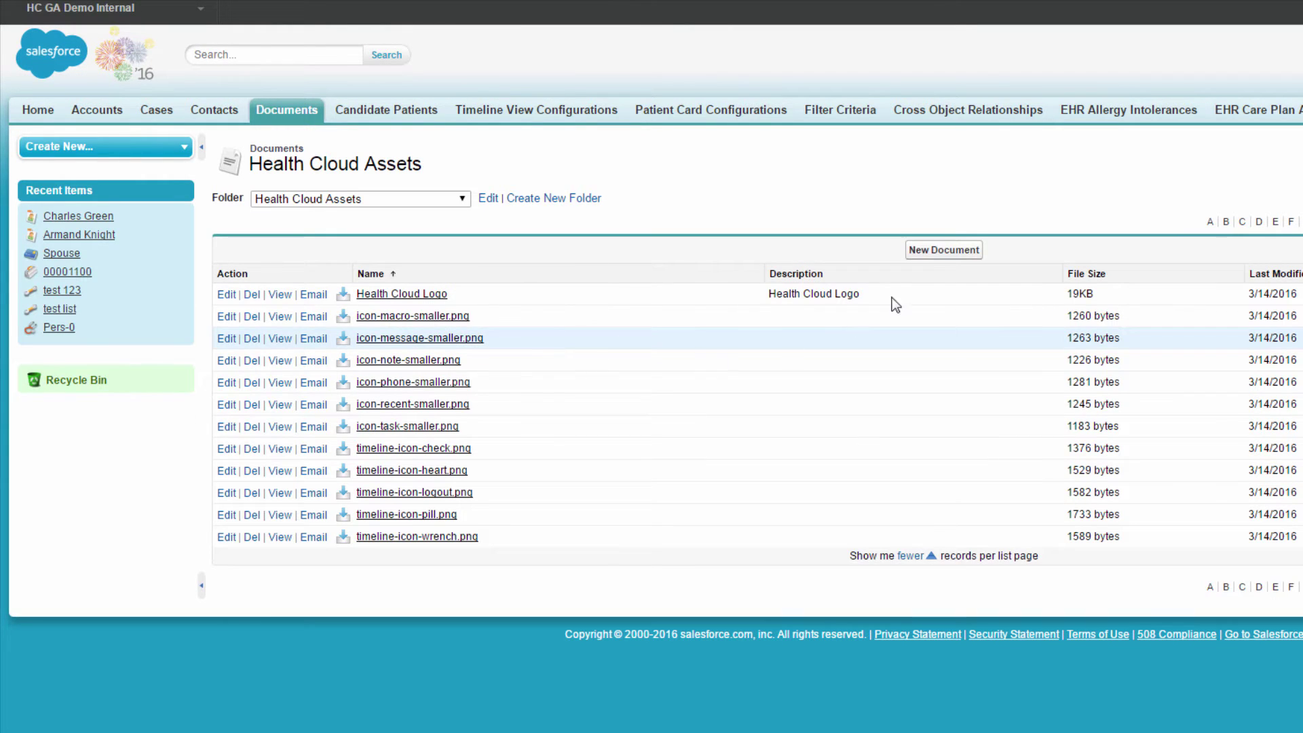
- Upload icon_conditions.png to the Health Cloud Assets folder as the document Condition_icon, marked as an externally available image
left_click(943, 252)
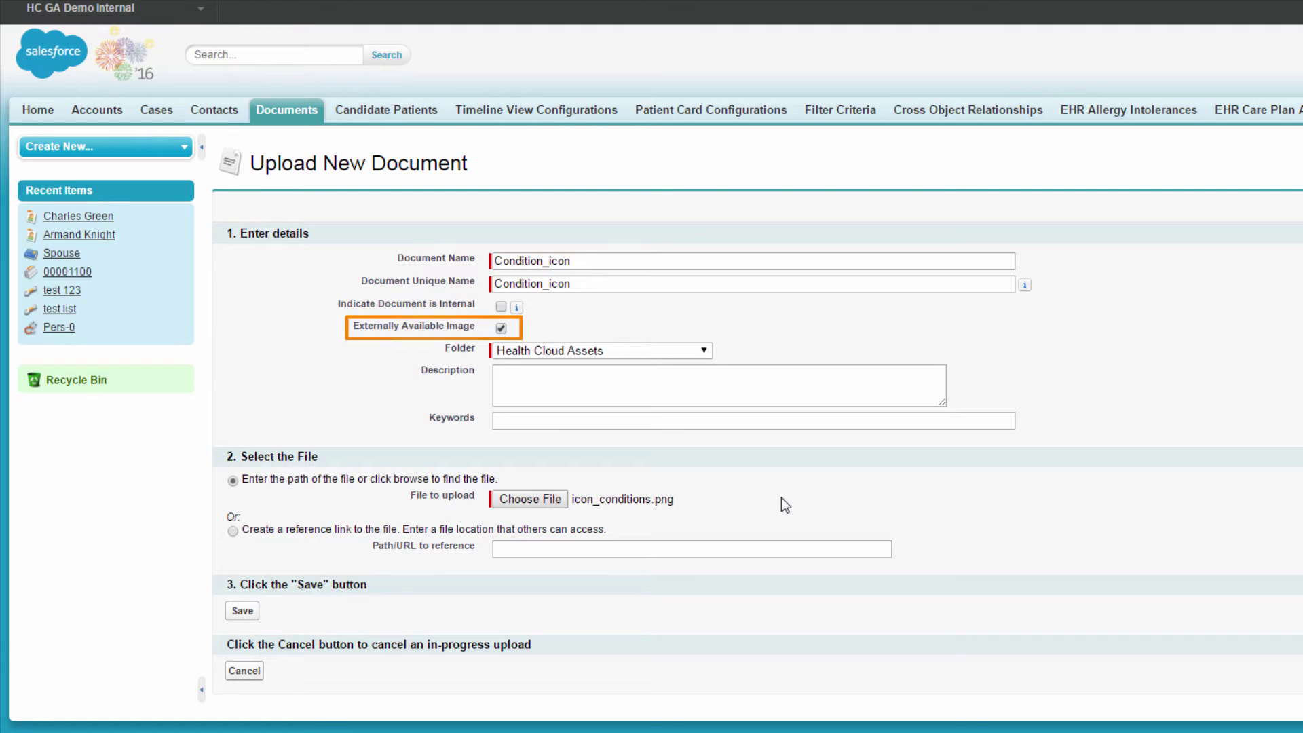
left_click(244, 610)
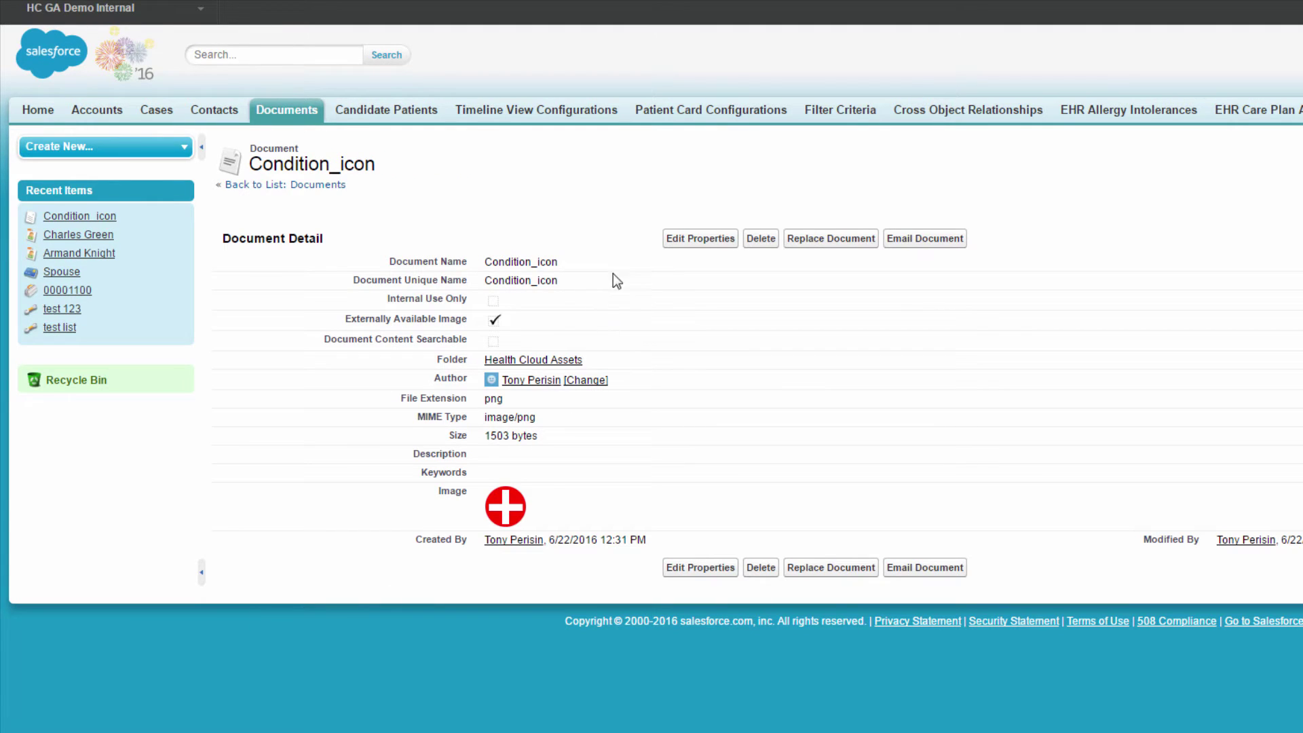
- Start a new timeline view configuration named Medical Conditions, with object category Medical Data and friendly name Conditions
left_click(589, 120)
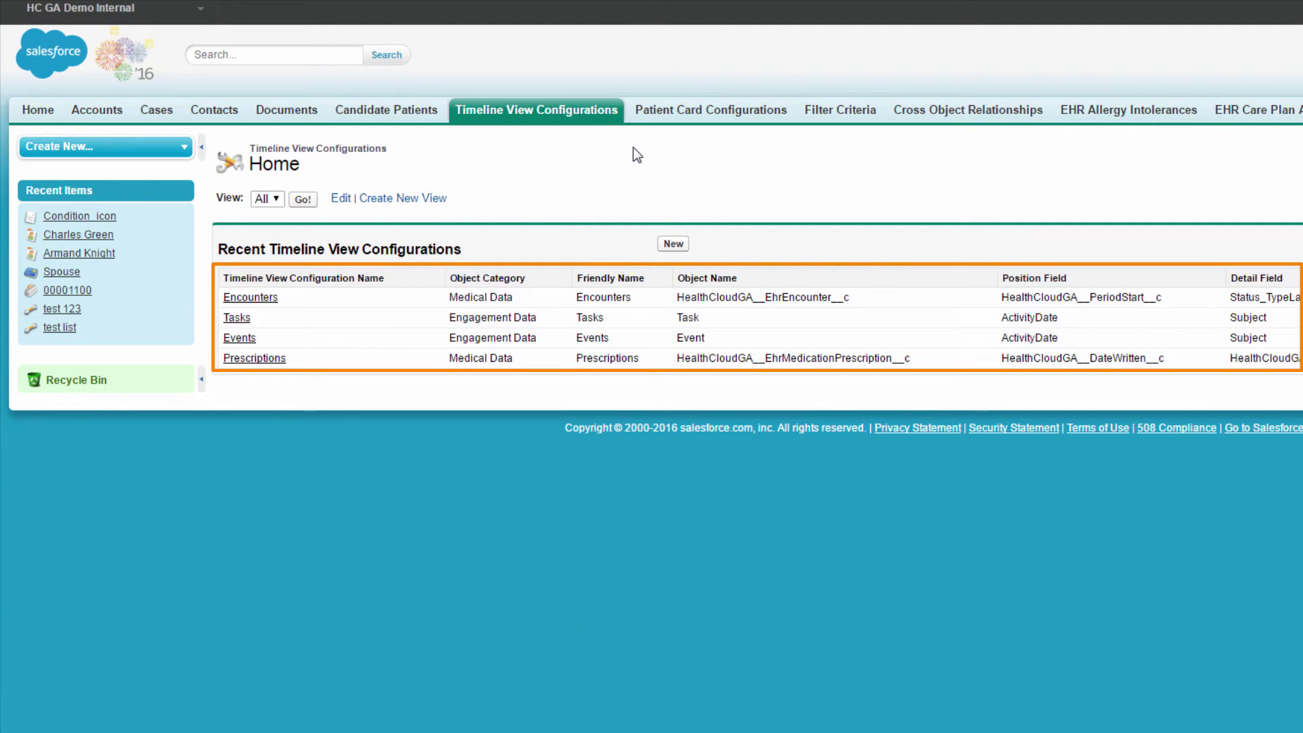
left_click(675, 252)
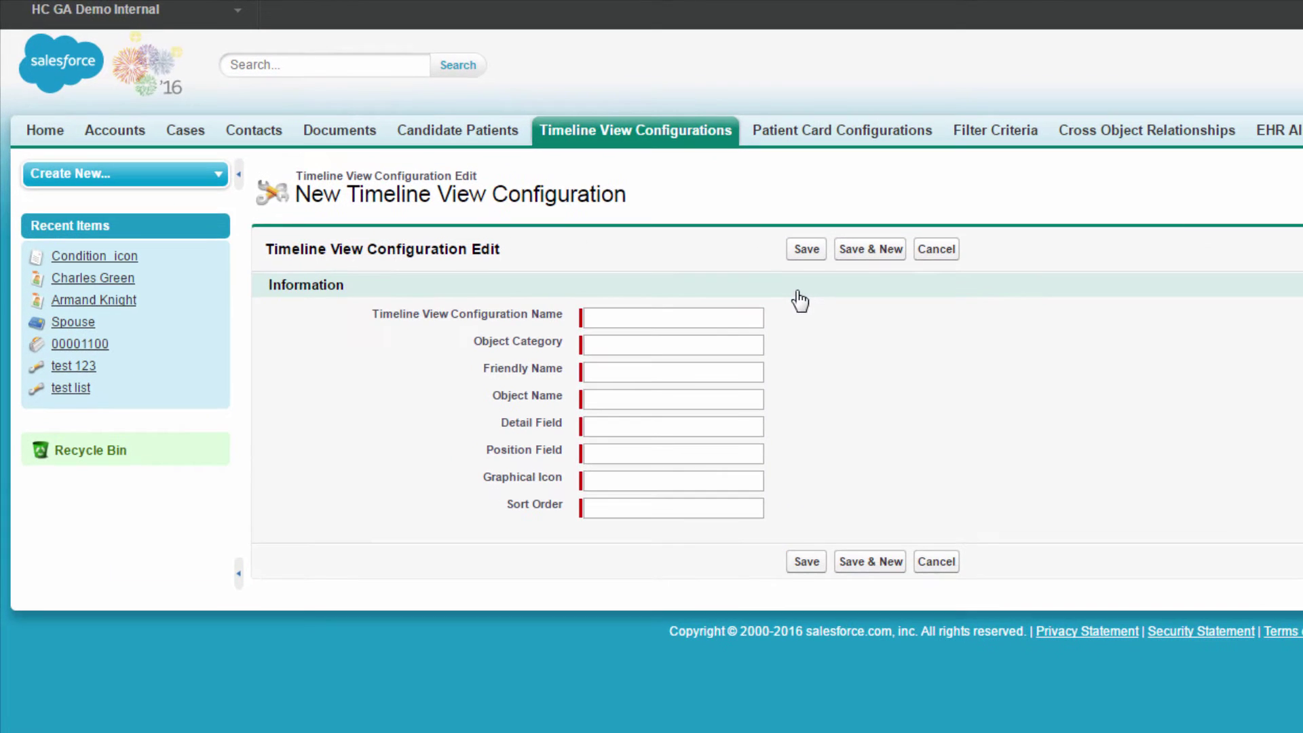
type("Medical Conditions")
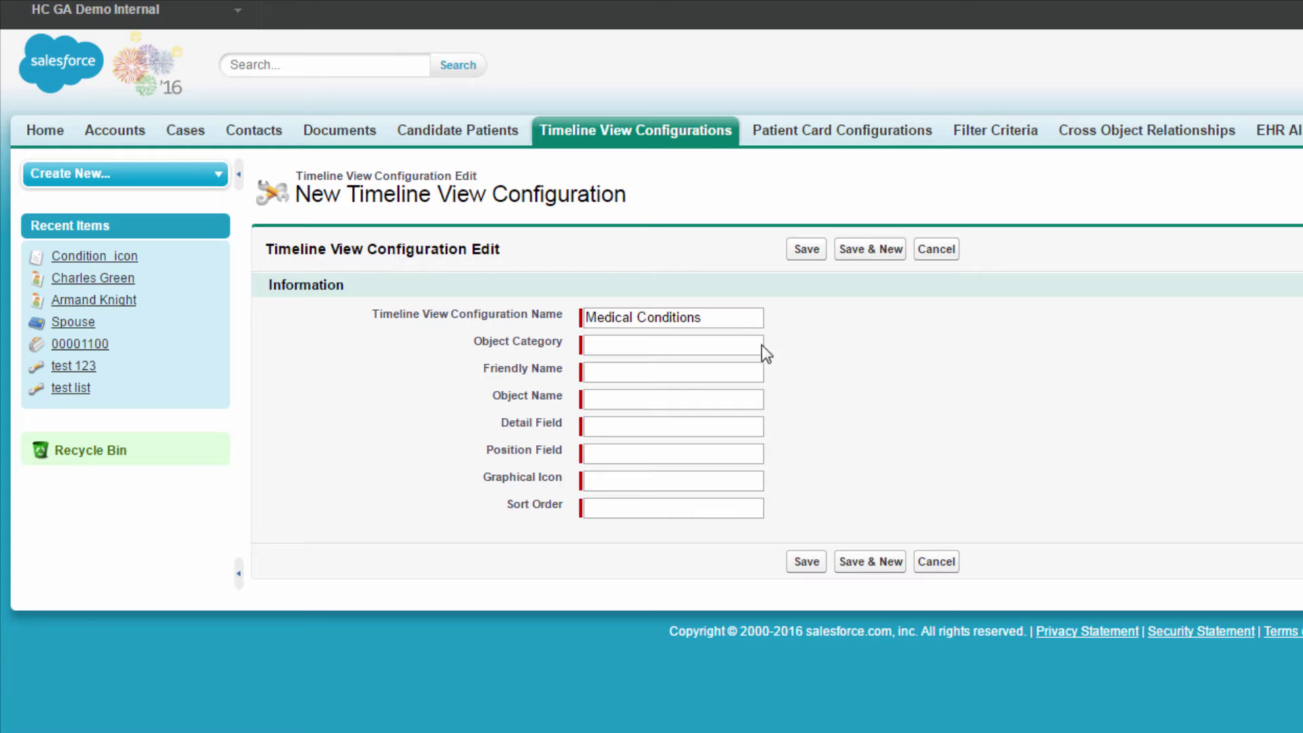
left_click(760, 344)
type("Medical Data")
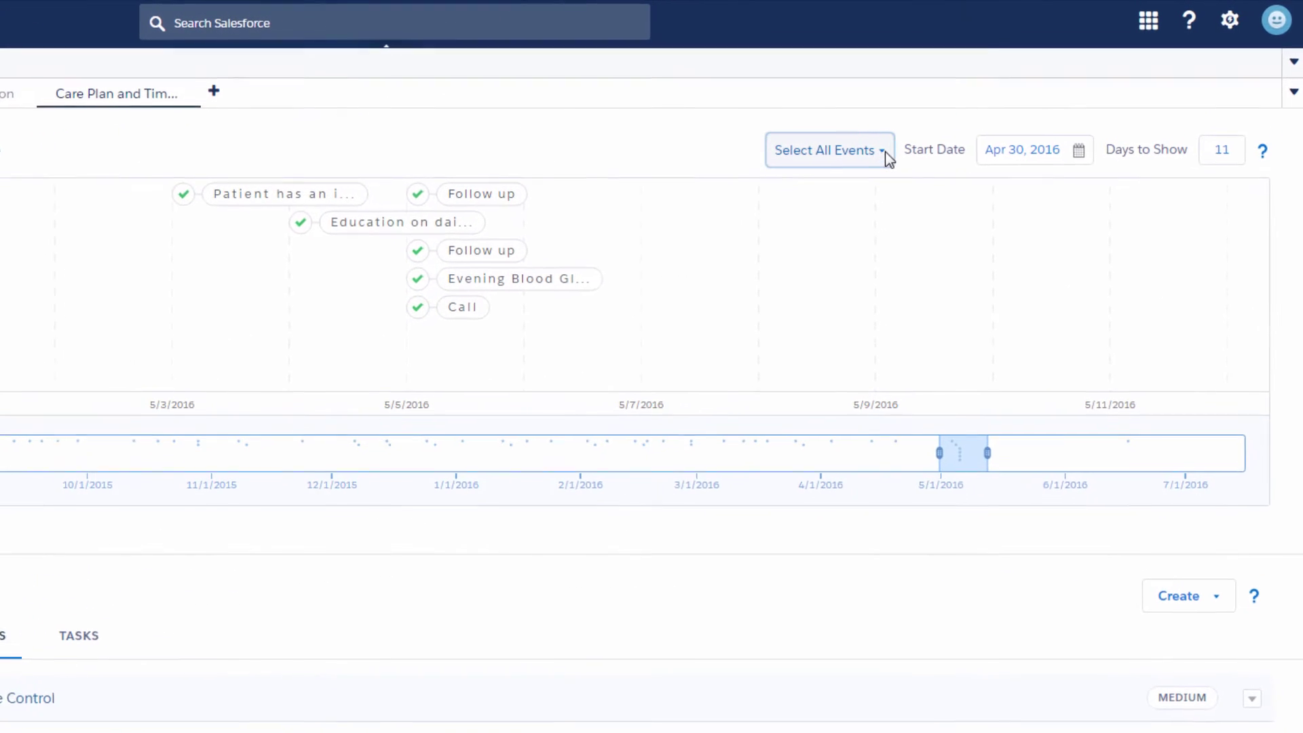
left_click(881, 154)
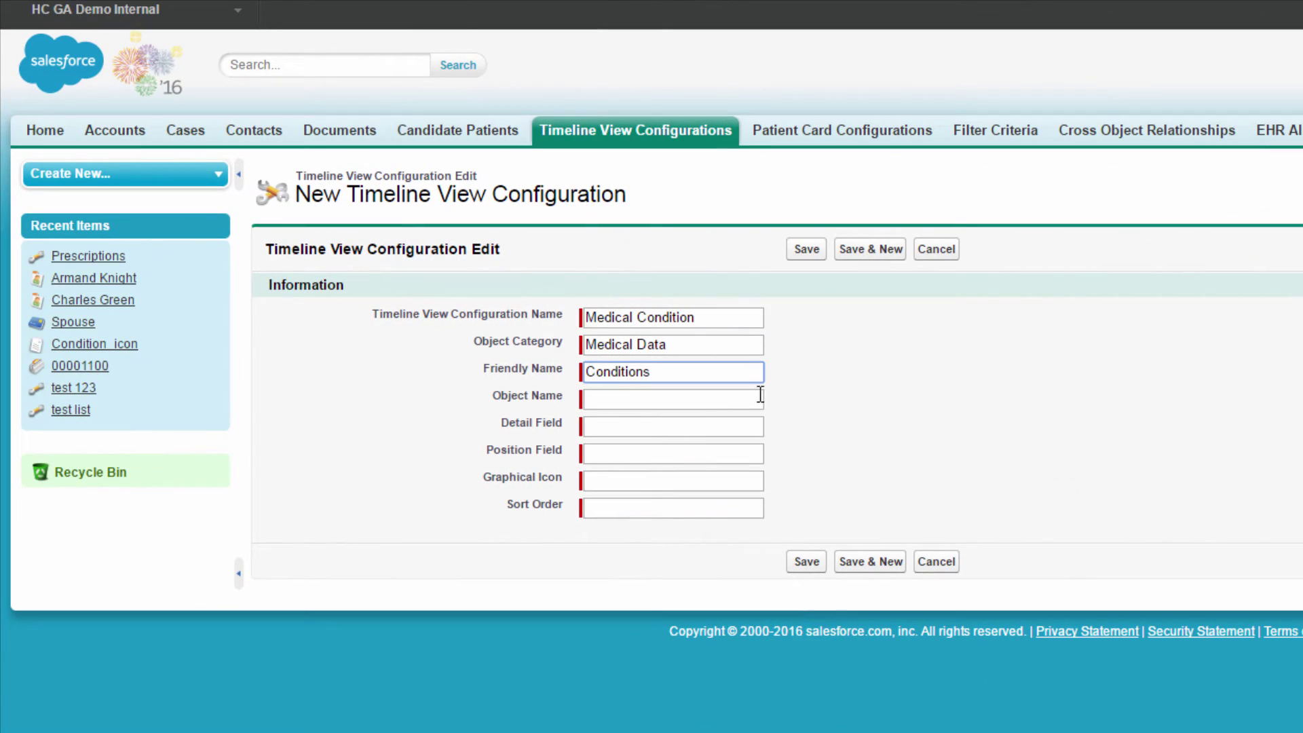
- Set the configuration's object name to HealthCloudGA__EhrCondition__c
left_click(760, 396)
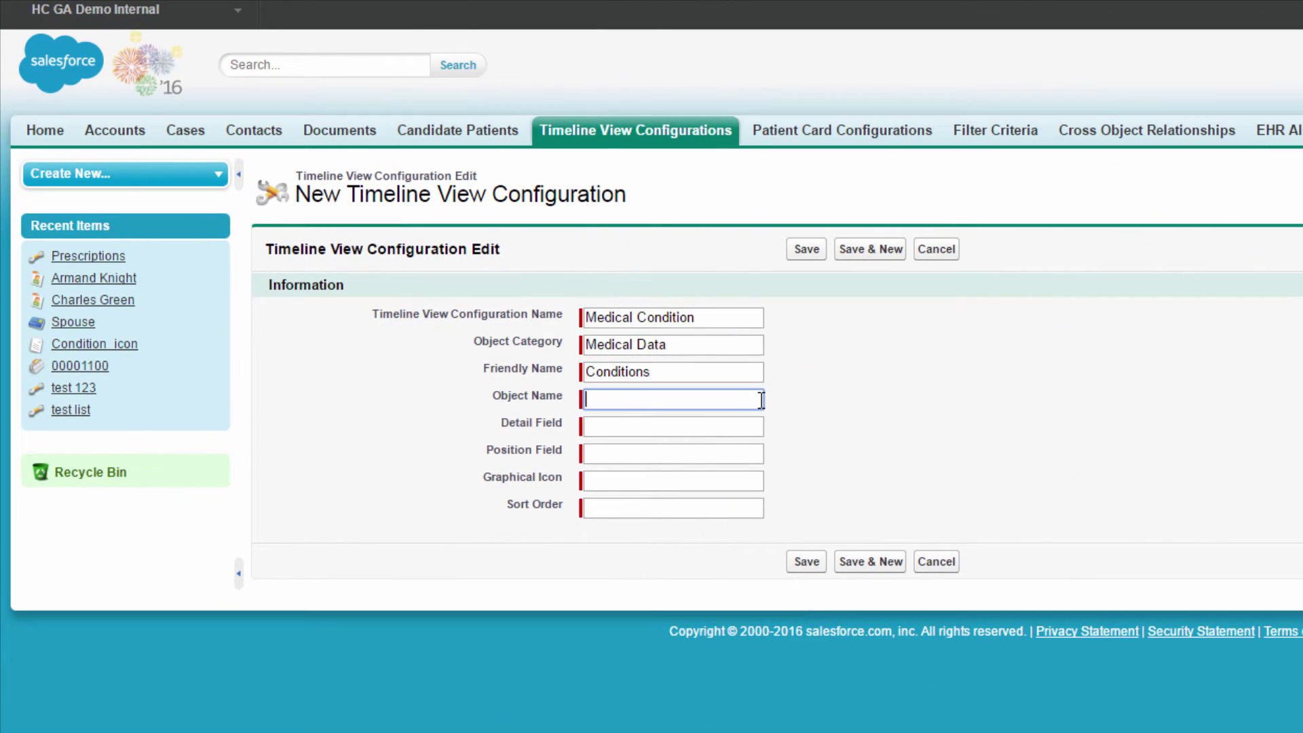
type("HealthCloudGA__EhrC")
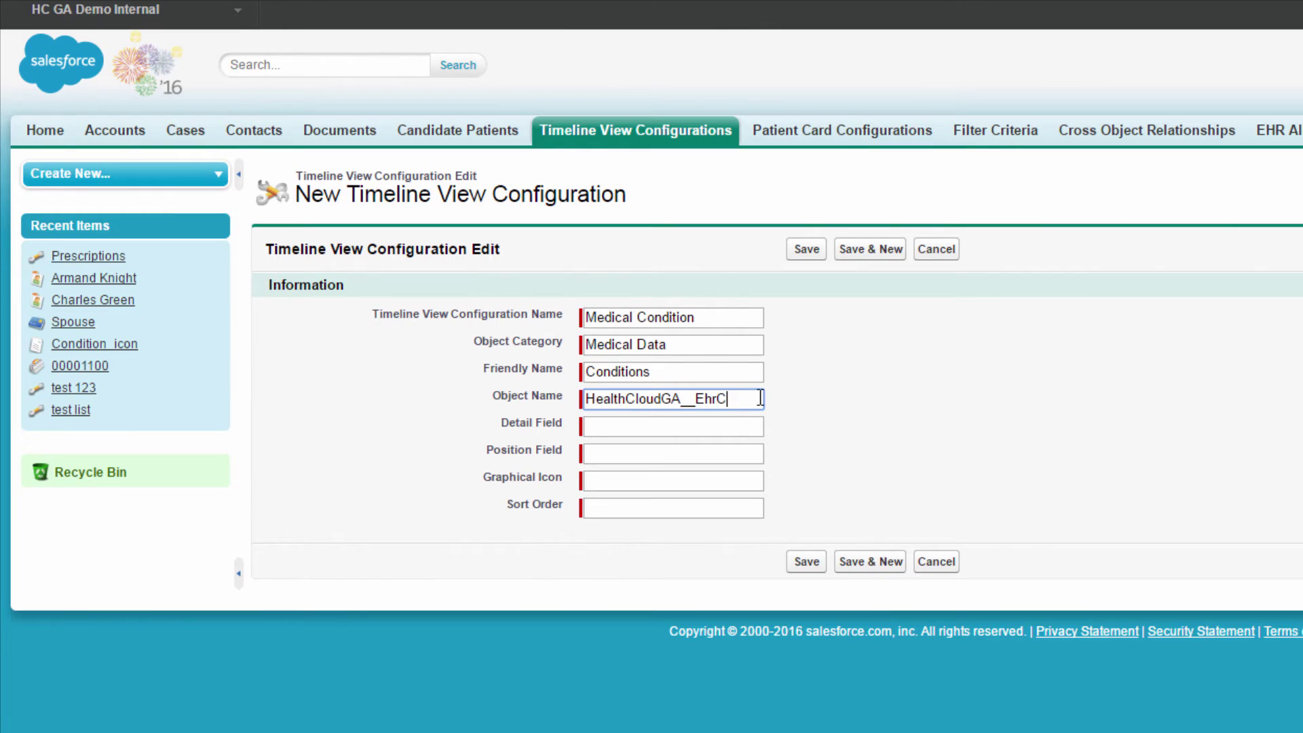
type("ondition")
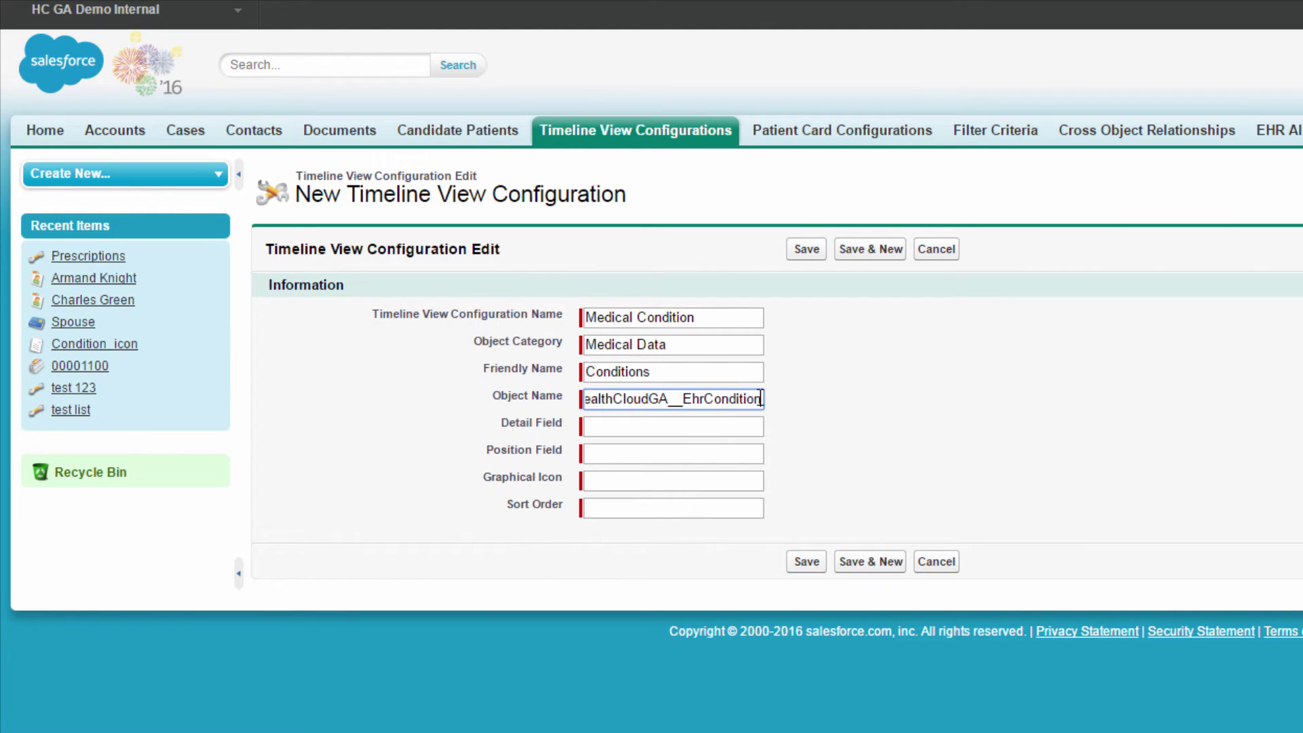
type("__c")
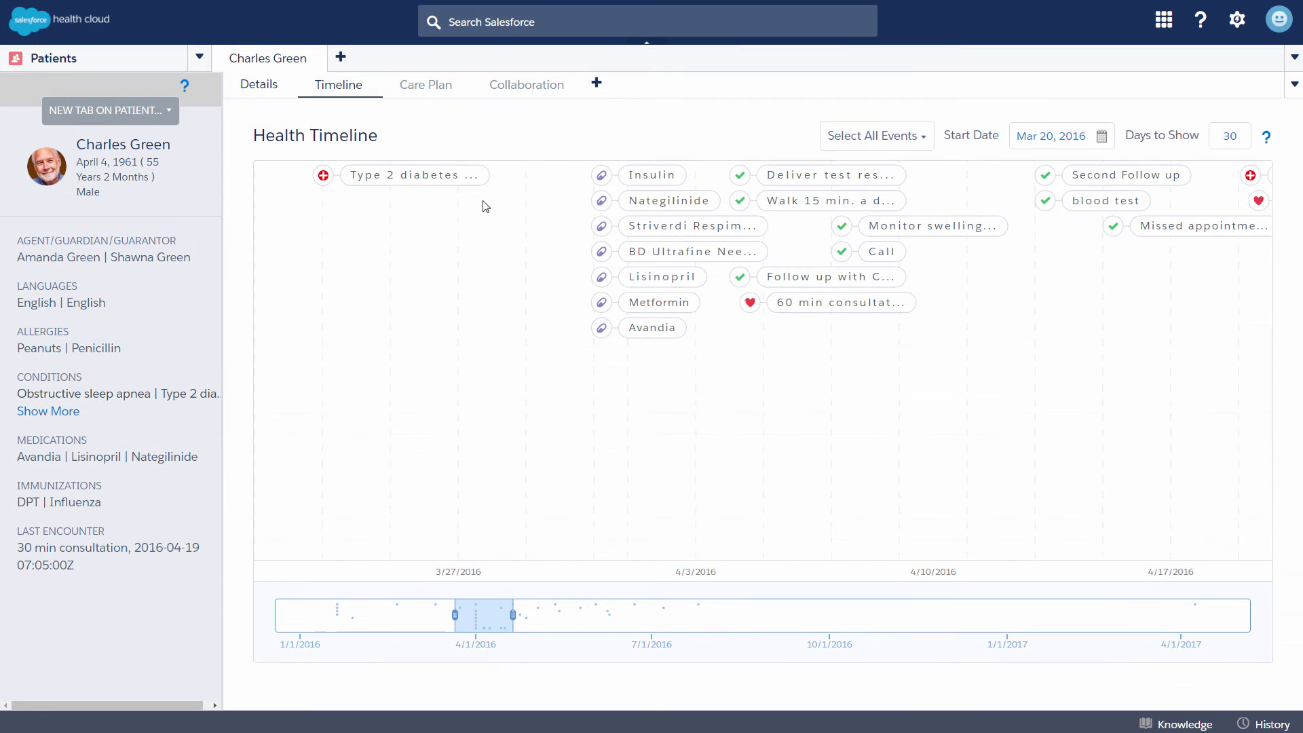
- Set the configuration's detail field to HealthCloudGA__CodeLabel__c
mouse_move(473, 183)
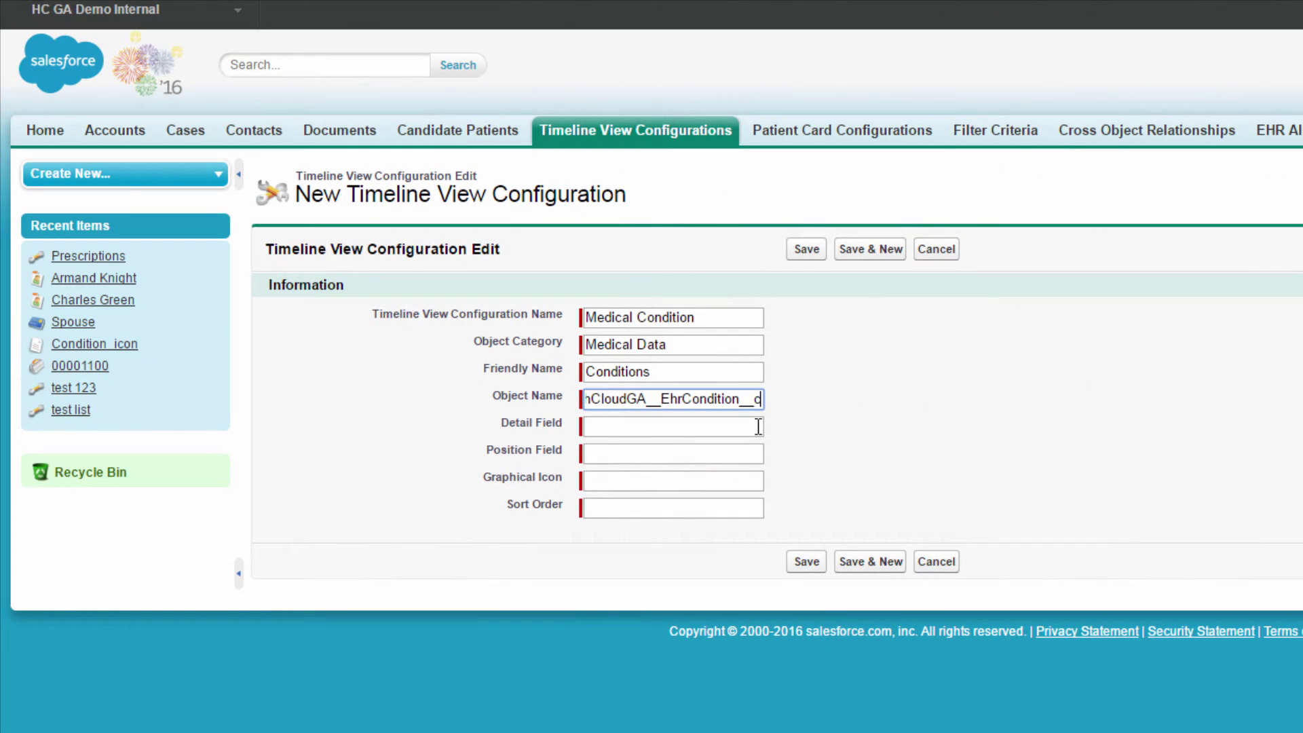
left_click(909, 425)
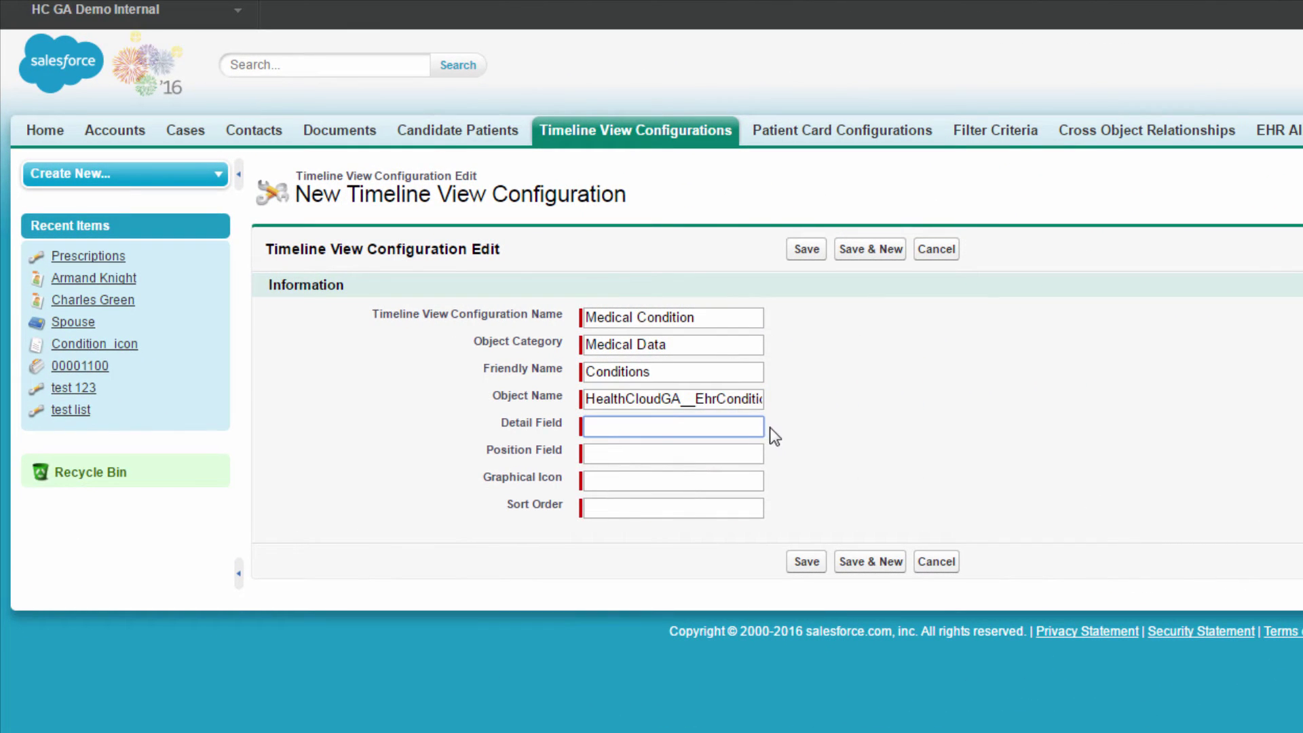
type("HealthCloudGA__Co")
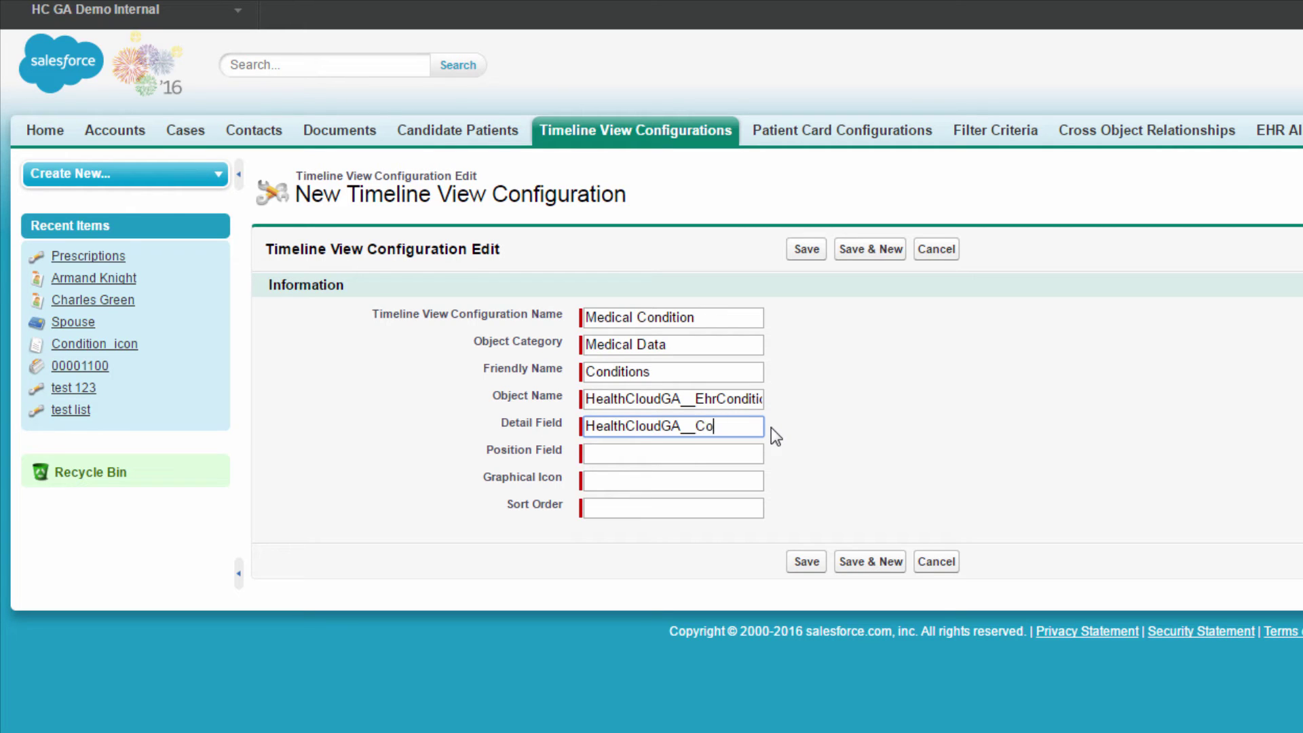
type("deLabel__")
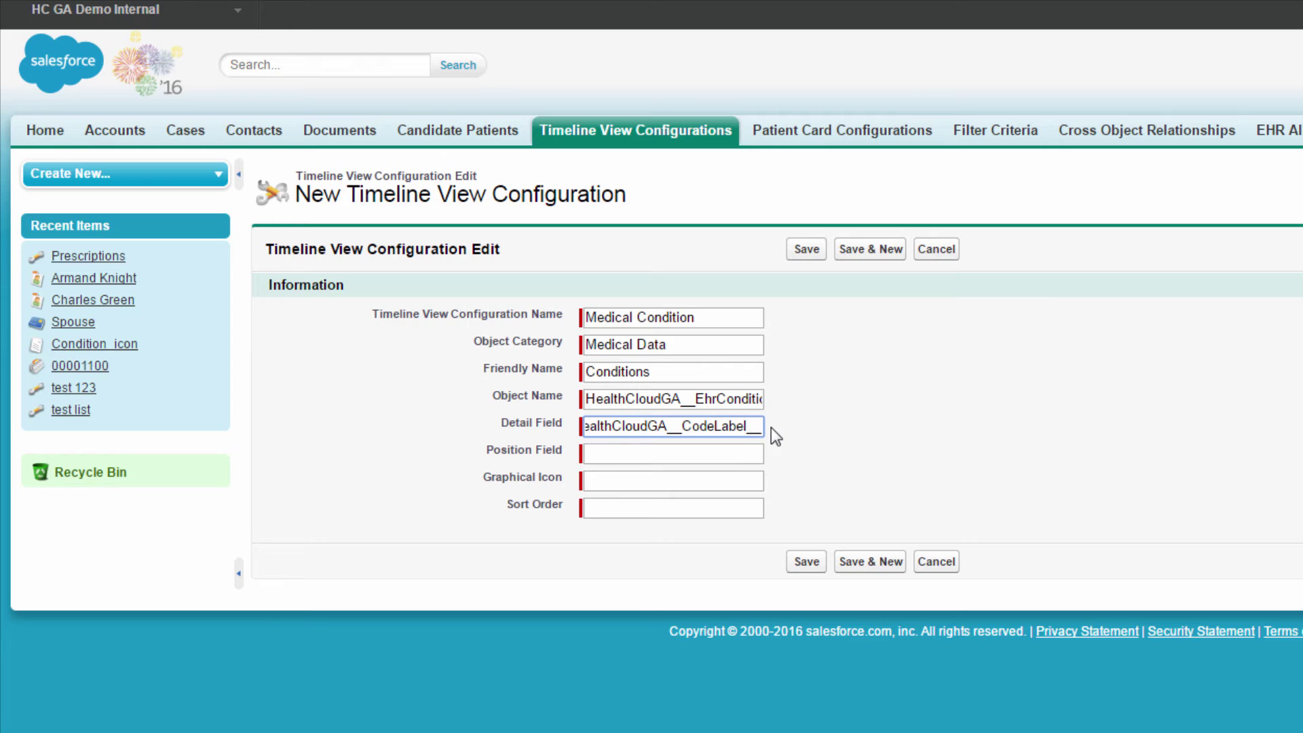
type("c")
- Set the configuration's position field to HealthCloudGA__DateAsserted__c
left_click(757, 455)
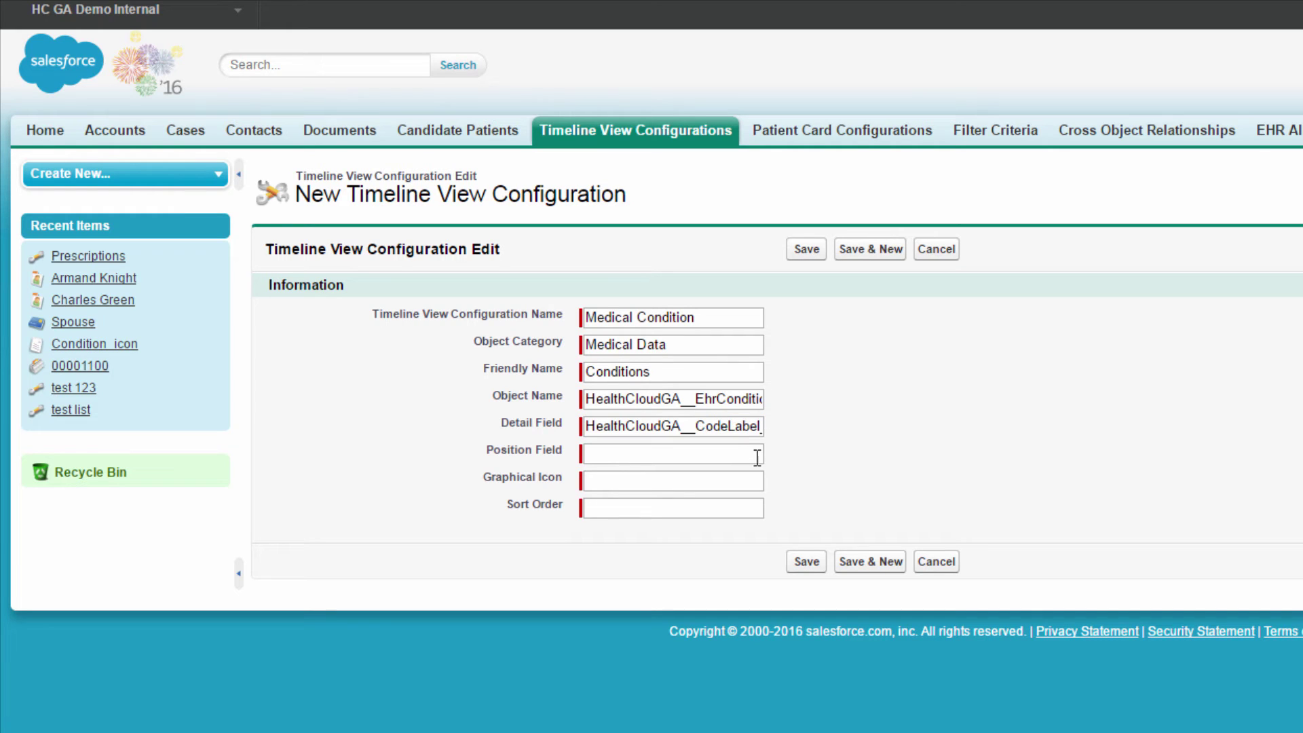
type("HealthCloudGA")
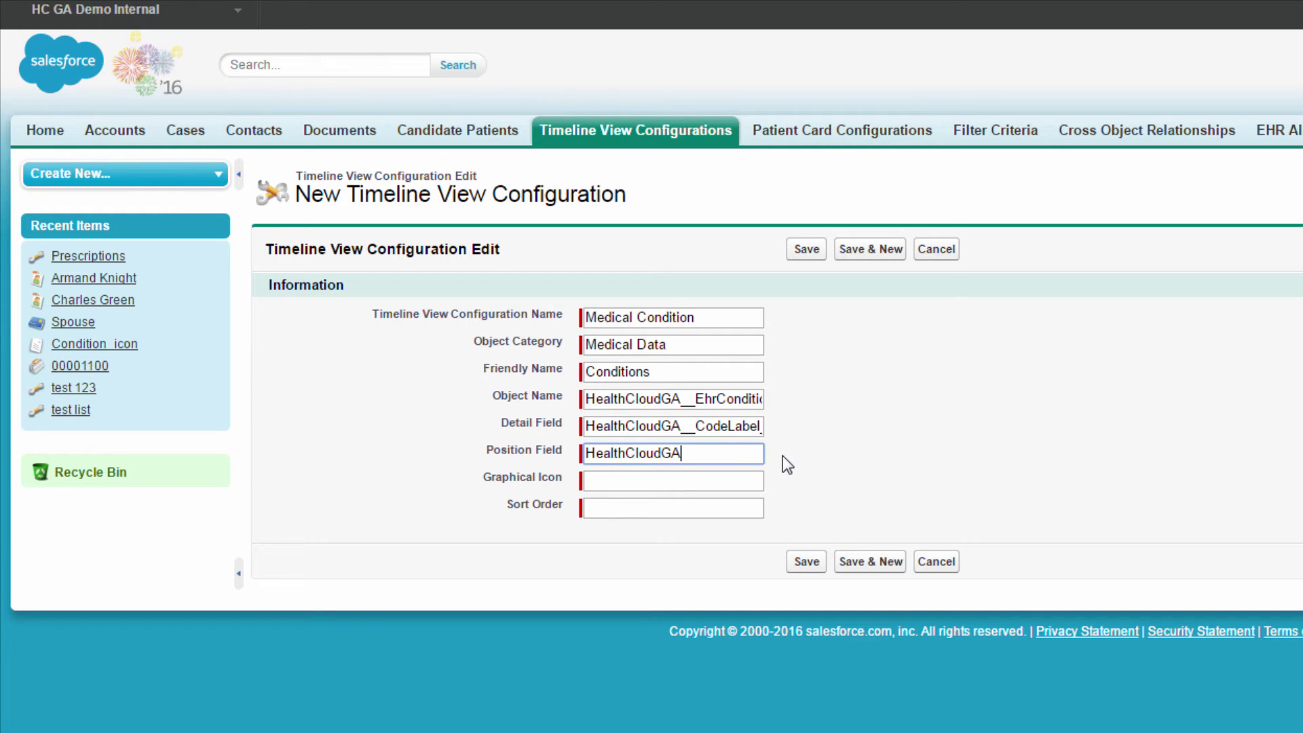
type("__DateAsserted__c")
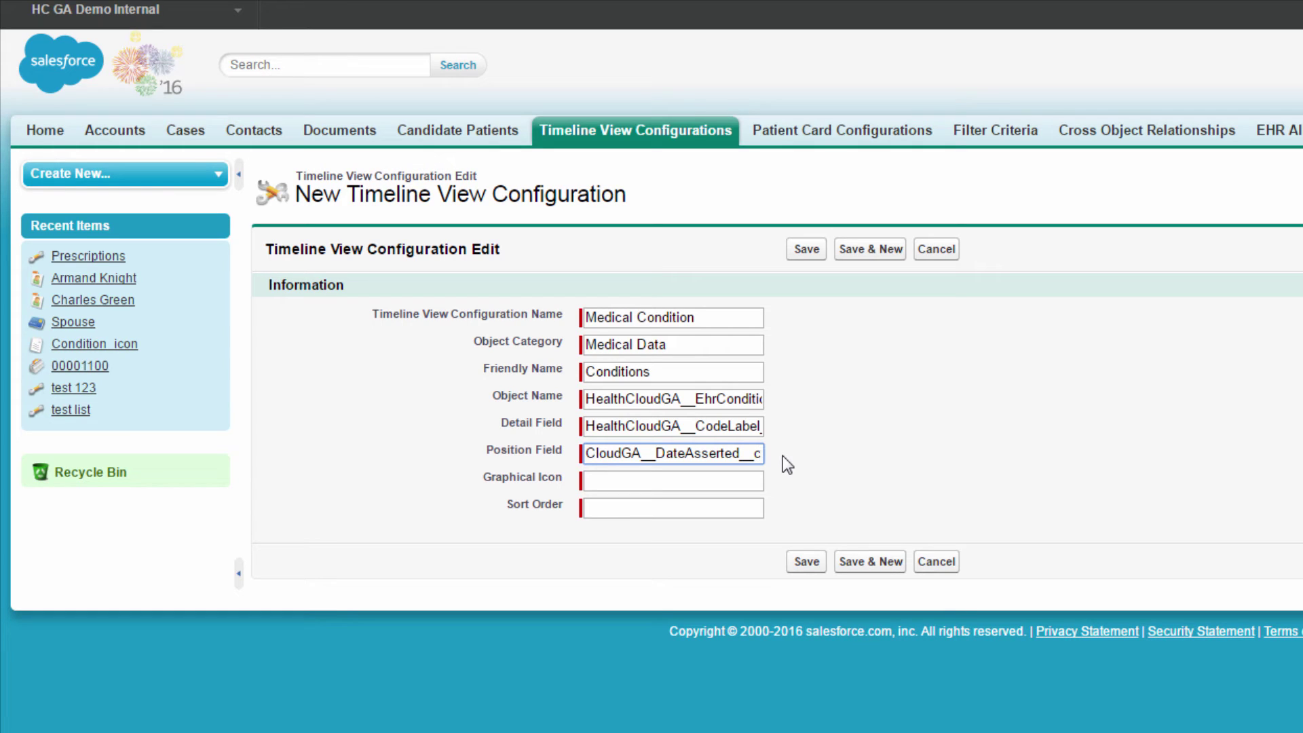
left_click(784, 456)
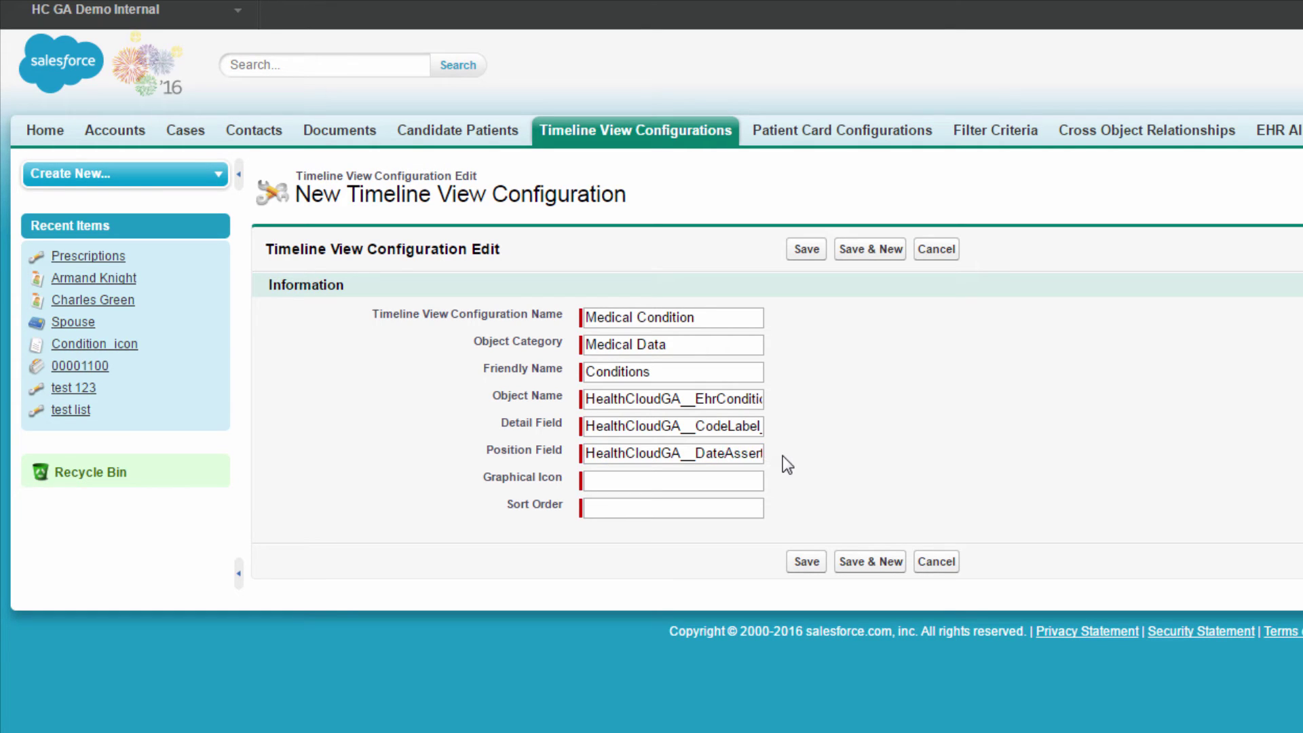
- Set the graphical icon to Conditions_icon and the sort order to 1, and save the timeline view configuration
left_click(758, 483)
type("Conditions_icon")
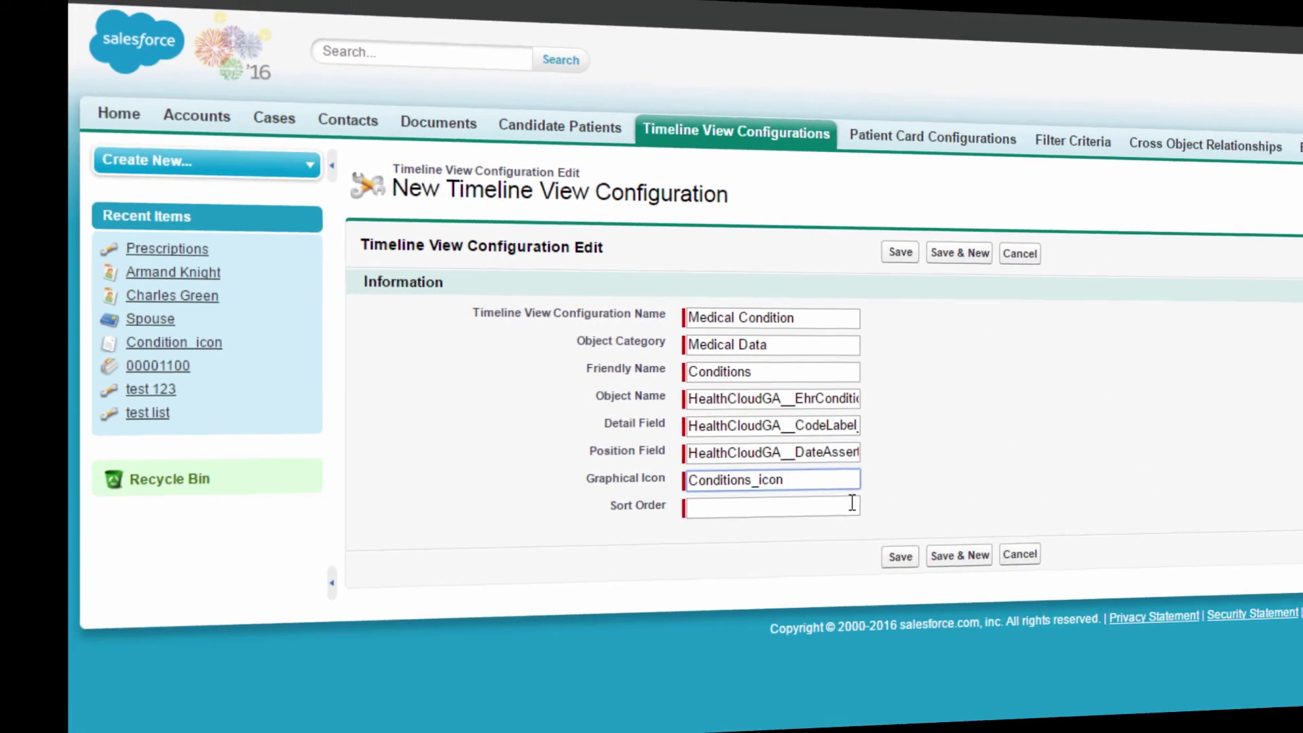
left_click(755, 509)
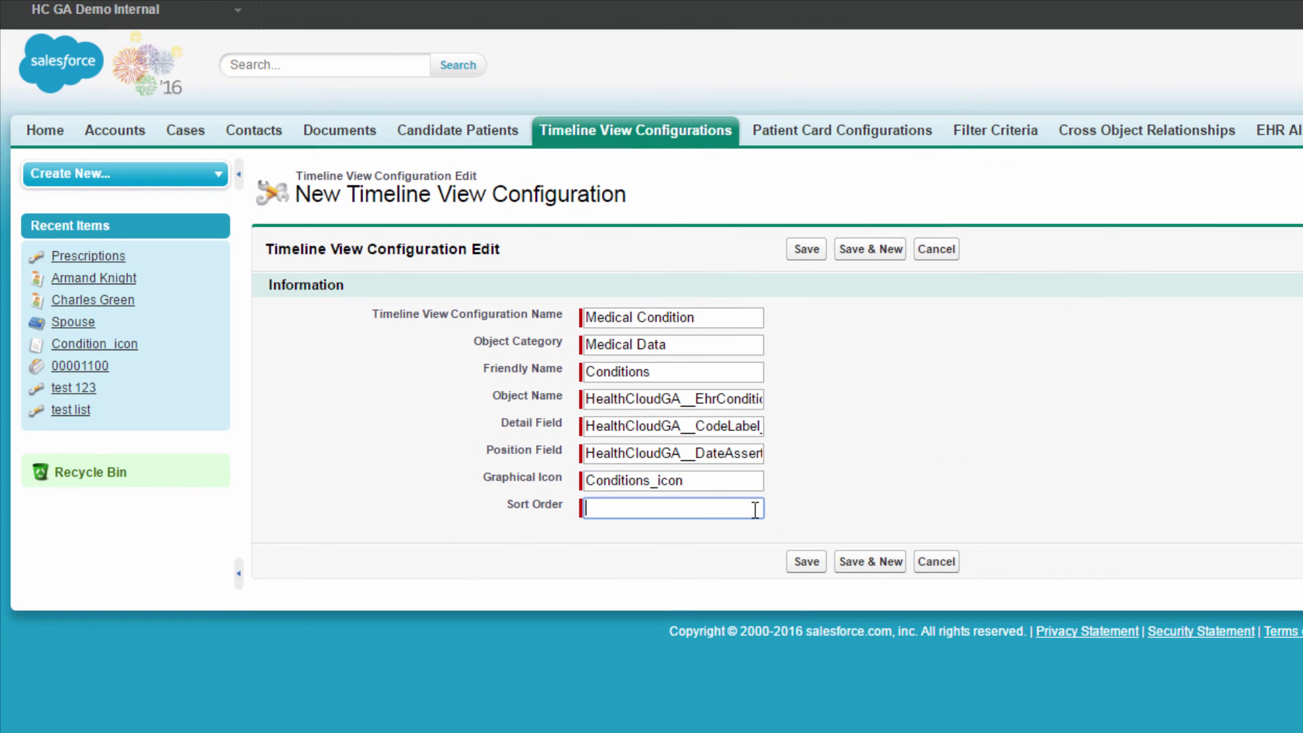
type("1")
left_click(806, 563)
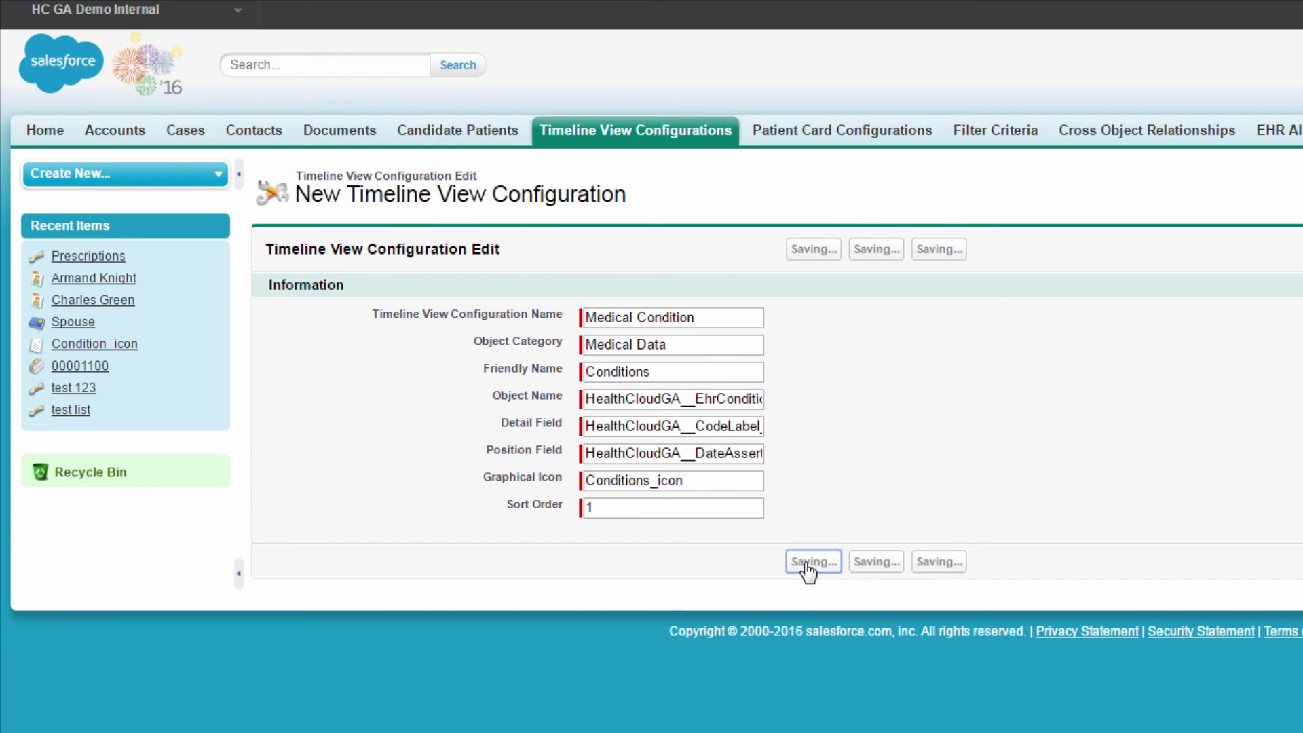